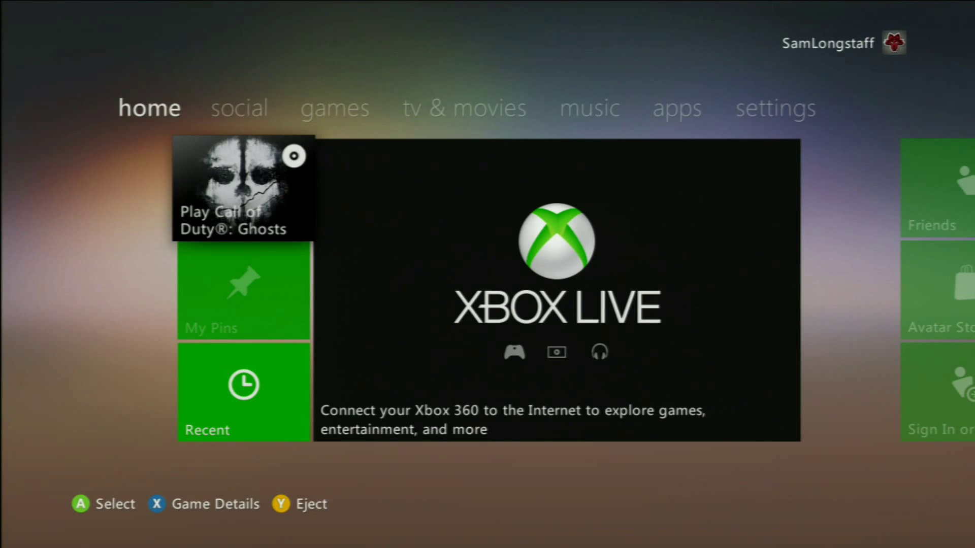
- Open the console's System Settings from the dashboard
{"action": "key", "text": "Right"}
{"action": "key", "text": "Right"}
{"action": "key", "text": "Right"}
{"action": "key", "text": "Right"}
{"action": "key", "text": "Right"}
{"action": "key", "text": "Right"}
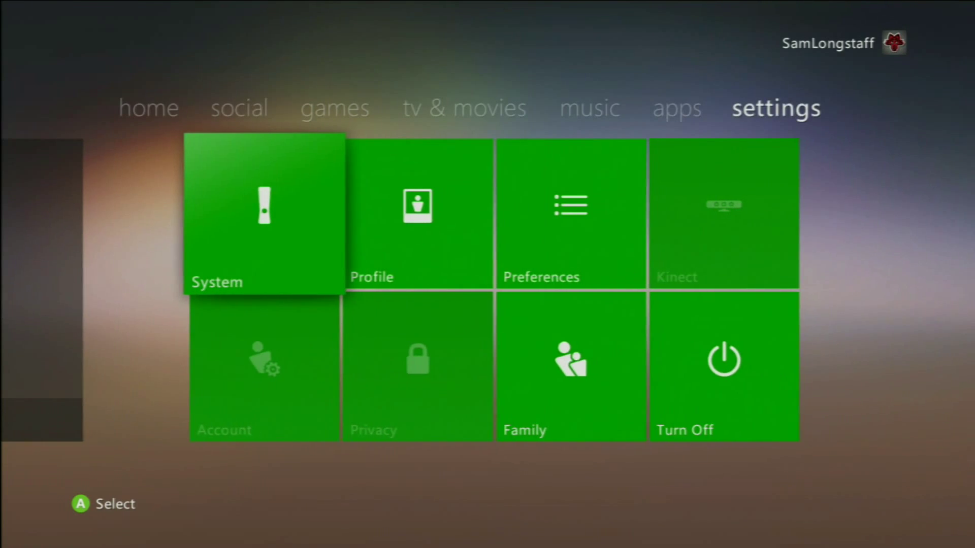
{"action": "key", "text": "Return"}
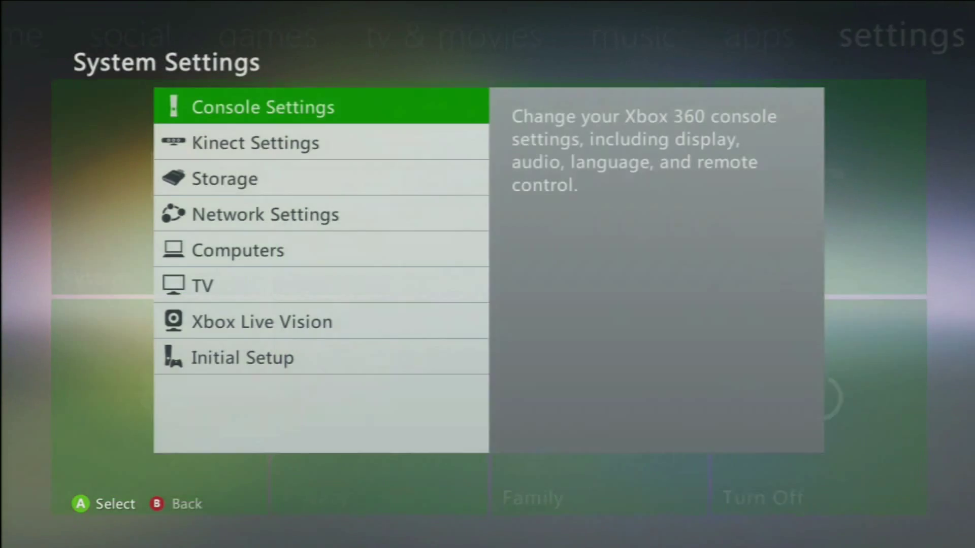
- Open the Games and Apps content stored on the console's hard drive
{"action": "key", "text": "Down"}
{"action": "key", "text": "Down"}
{"action": "key", "text": "Return"}
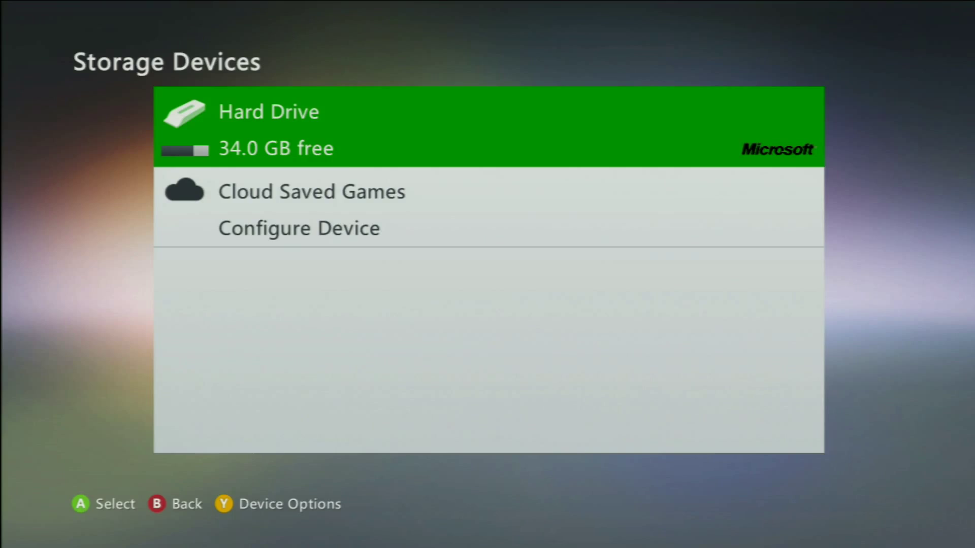
{"action": "key", "text": "Return"}
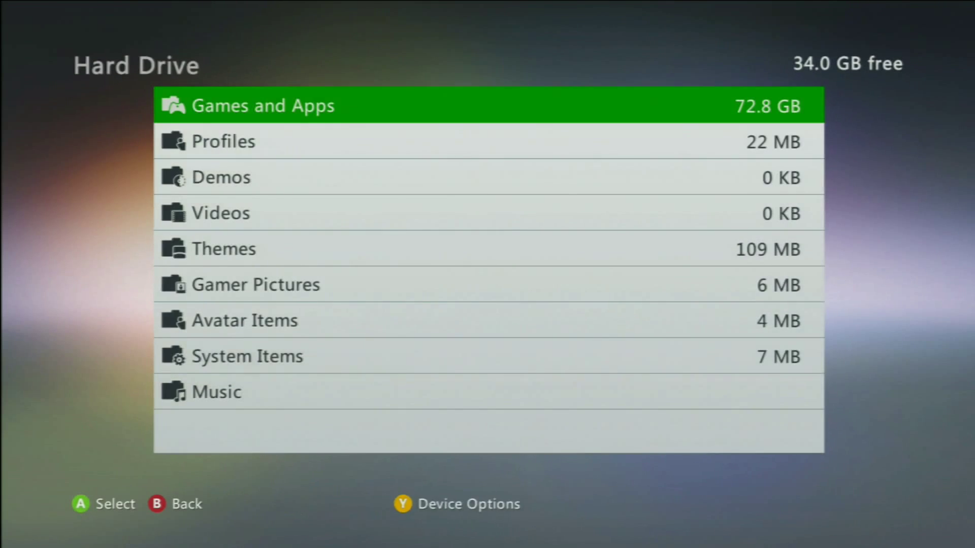
{"action": "key", "text": "Return"}
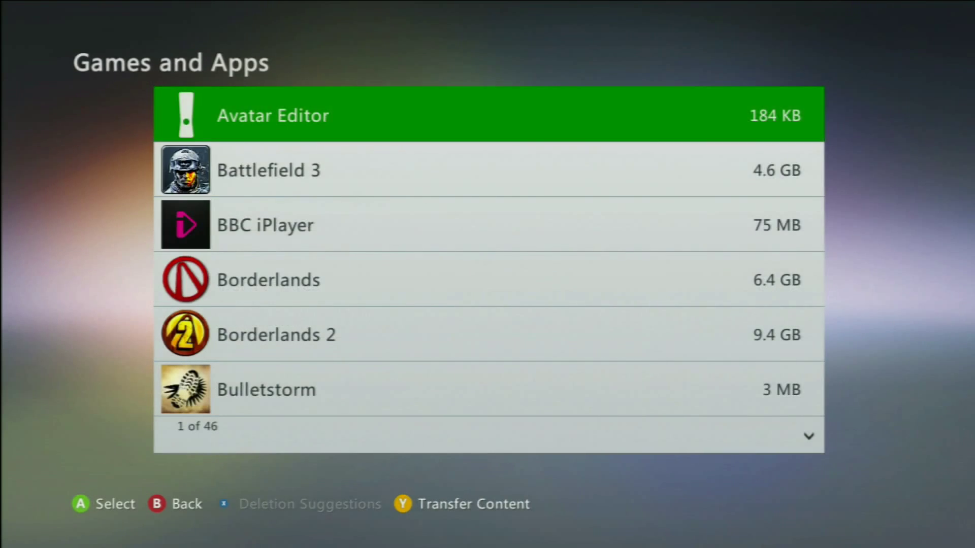
- Find Minecraft among the stored games and apps and open its list of saved content
{"action": "key", "text": "Down"}
{"action": "key", "text": "Down"}
{"action": "key", "text": "Down"}
{"action": "key", "text": "Down"}
{"action": "key", "text": "Down"}
{"action": "key", "text": "Down"}
{"action": "key", "text": "Down"}
{"action": "key", "text": "Down"}
{"action": "key", "text": "Down"}
{"action": "key", "text": "Down"}
{"action": "key", "text": "Down"}
{"action": "key", "text": "Down"}
{"action": "key", "text": "Down"}
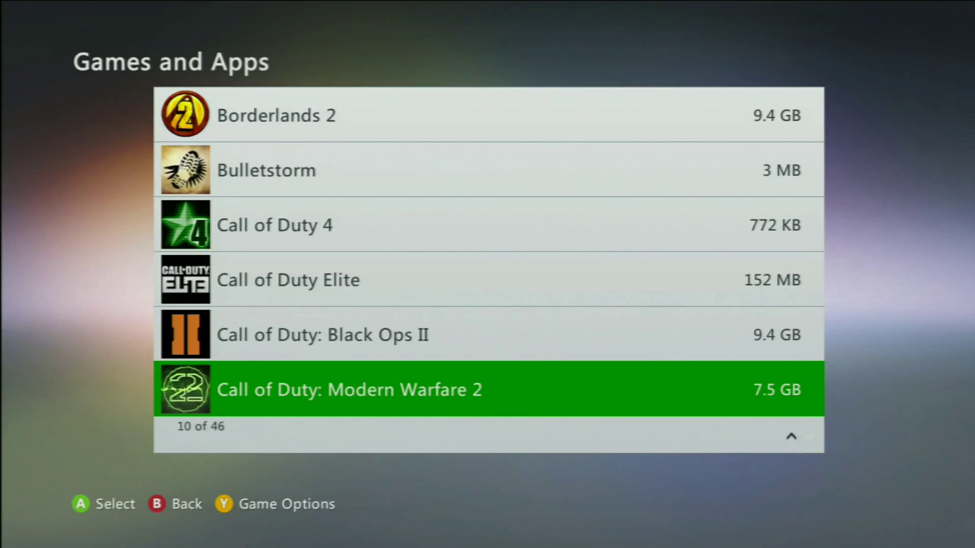
{"action": "key", "text": "Down"}
{"action": "key", "text": "Down"}
{"action": "key", "text": "Down"}
{"action": "key", "text": "Down"}
{"action": "key", "text": "Down"}
{"action": "key", "text": "Down"}
{"action": "key", "text": "Down"}
{"action": "key", "text": "Down"}
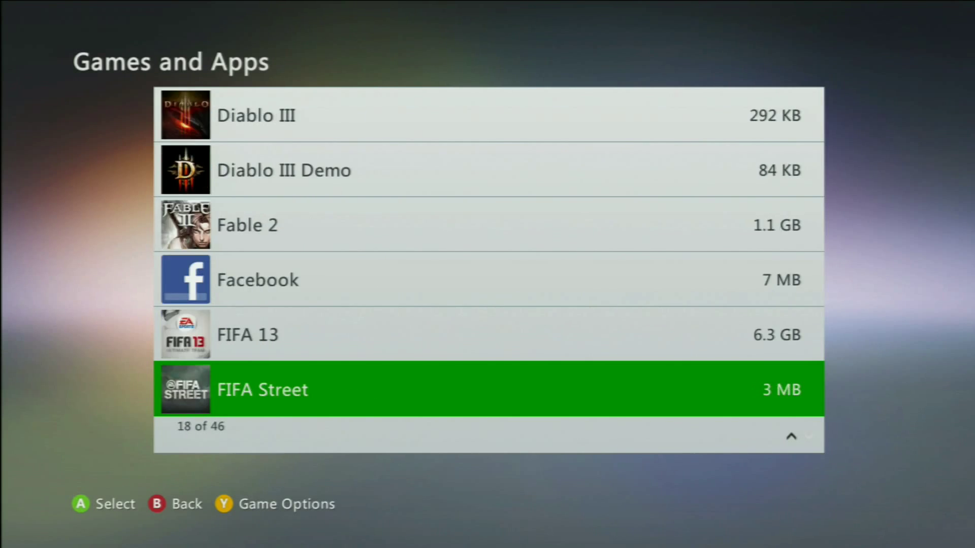
{"action": "key", "text": "Down"}
{"action": "key", "text": "Down"}
{"action": "key", "text": "Down"}
{"action": "key", "text": "Down"}
{"action": "key", "text": "Down"}
{"action": "key", "text": "Down"}
{"action": "key", "text": "Down"}
{"action": "key", "text": "Down"}
{"action": "key", "text": "Down"}
{"action": "key", "text": "Down"}
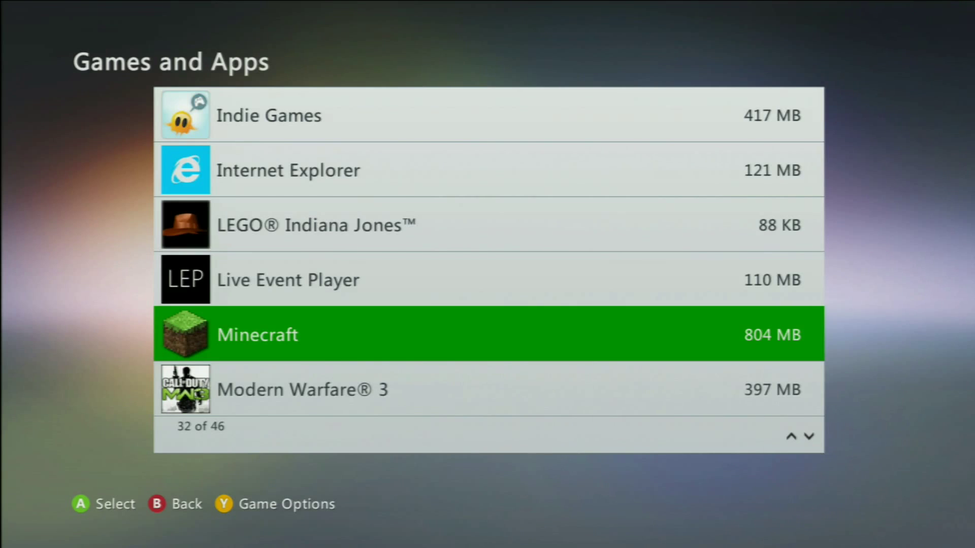
{"action": "key", "text": "Return"}
- Find the "Islands of Eden" saved game in Minecraft's content and open its options
{"action": "key", "text": "Down"}
{"action": "key", "text": "Down"}
{"action": "key", "text": "Down"}
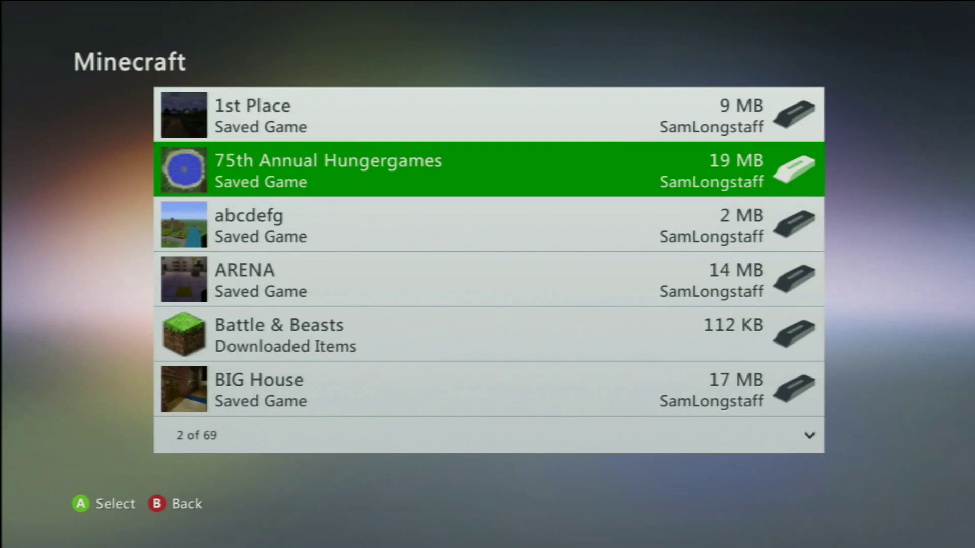
{"action": "key", "text": "Down"}
{"action": "key", "text": "Down"}
{"action": "key", "text": "Down"}
{"action": "key", "text": "Down"}
{"action": "key", "text": "Down"}
{"action": "key", "text": "Down"}
{"action": "key", "text": "Down"}
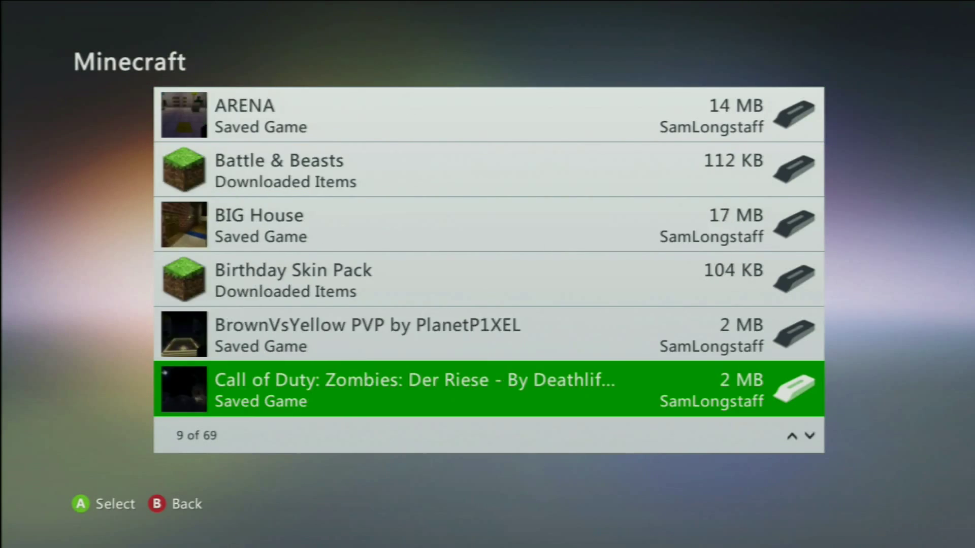
{"action": "key", "text": "Down"}
{"action": "key", "text": "Down"}
{"action": "key", "text": "Down"}
{"action": "key", "text": "Down"}
{"action": "key", "text": "Down"}
{"action": "key", "text": "Down"}
{"action": "key", "text": "Down"}
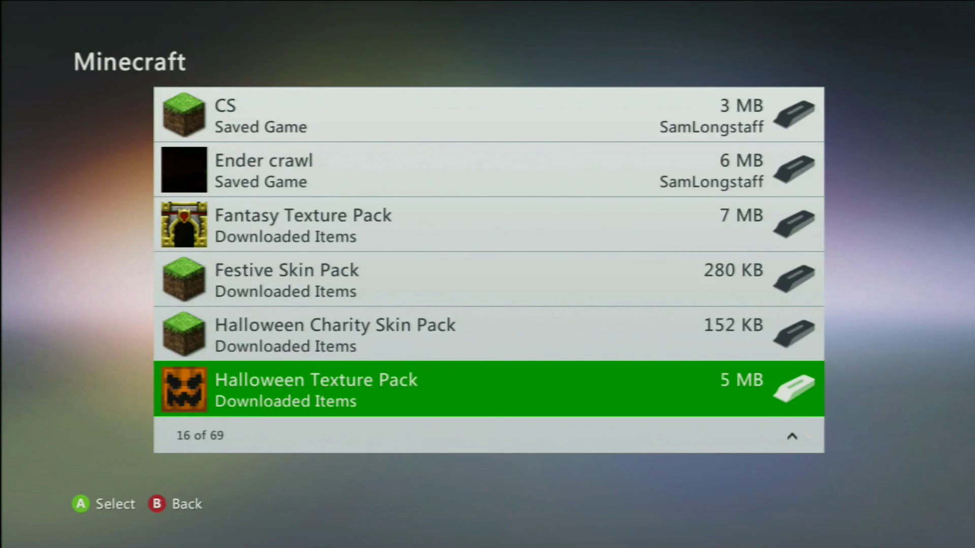
{"action": "key", "text": "Down"}
{"action": "key", "text": "Down"}
{"action": "key", "text": "Down"}
{"action": "key", "text": "Down"}
{"action": "key", "text": "Up"}
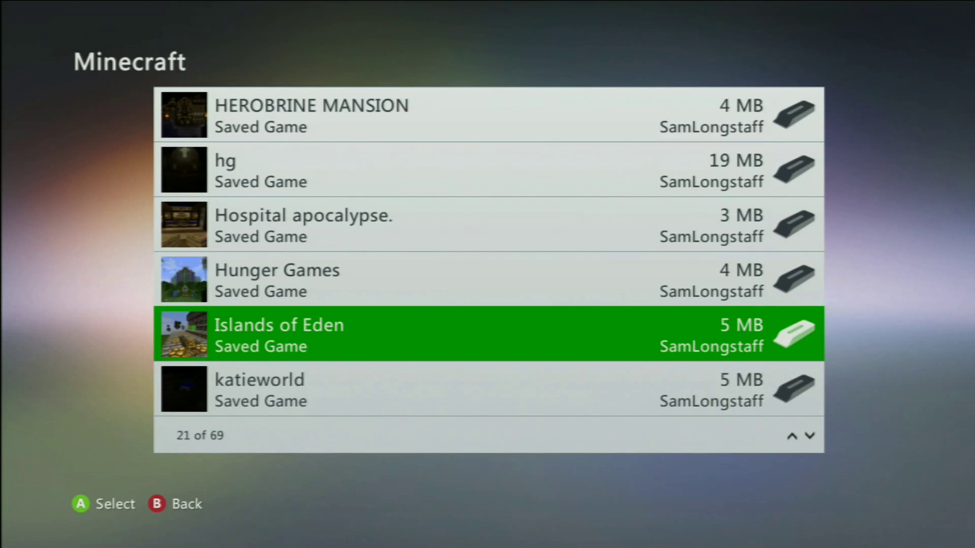
{"action": "key", "text": "Return"}
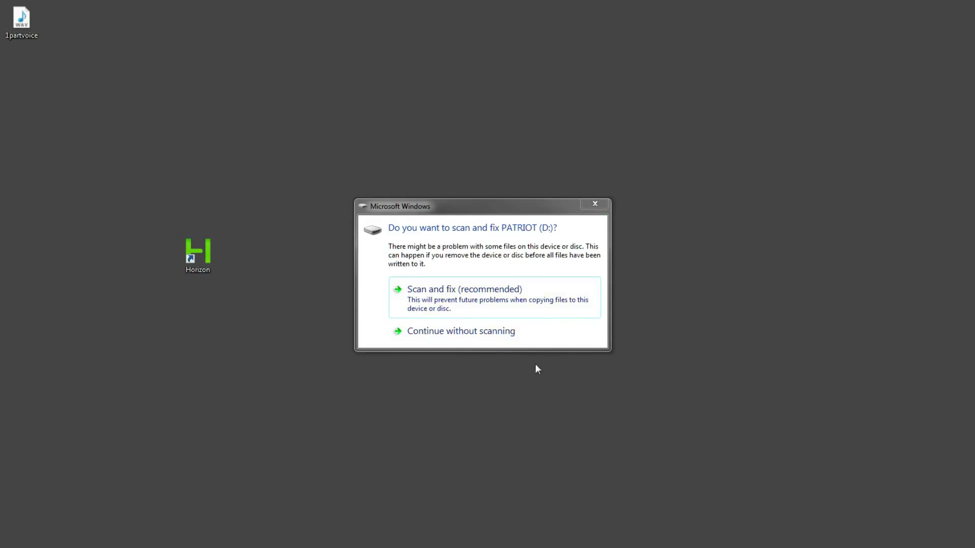
- Continue without scanning the PATRIOT (D:) drive, switch to Horizon and list the Minecraft saves on the flash drive
{"action": "left_click", "coordinate": [544, 335]}
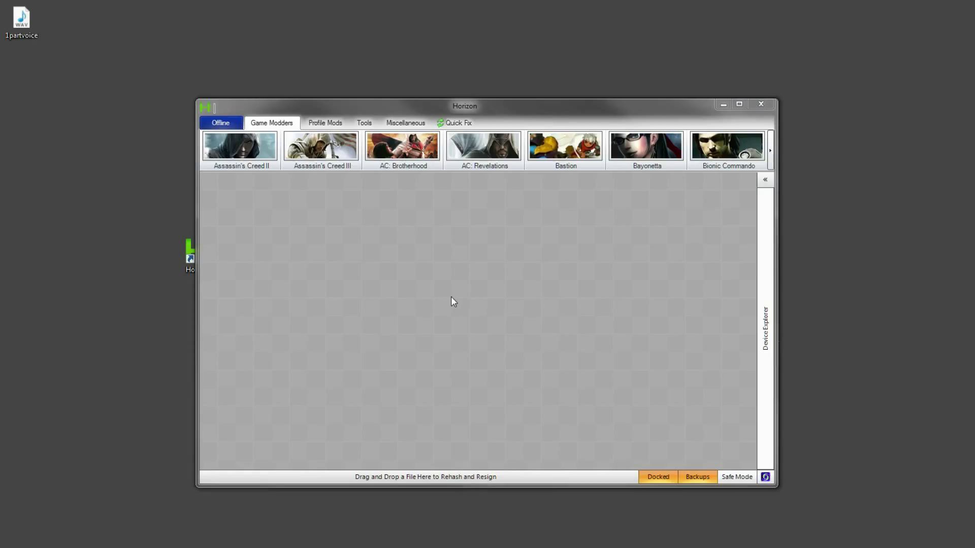
{"action": "left_click", "coordinate": [765, 180]}
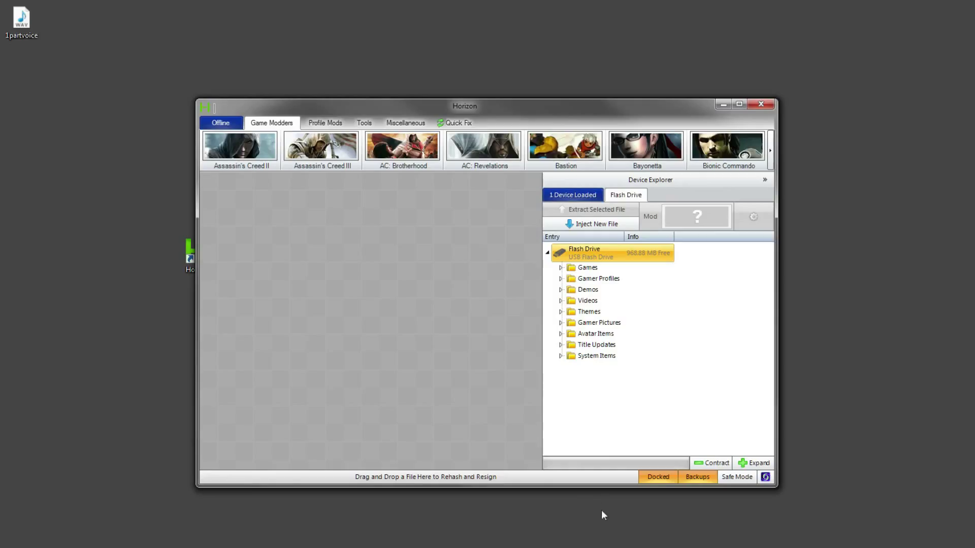
{"action": "left_click", "coordinate": [561, 269]}
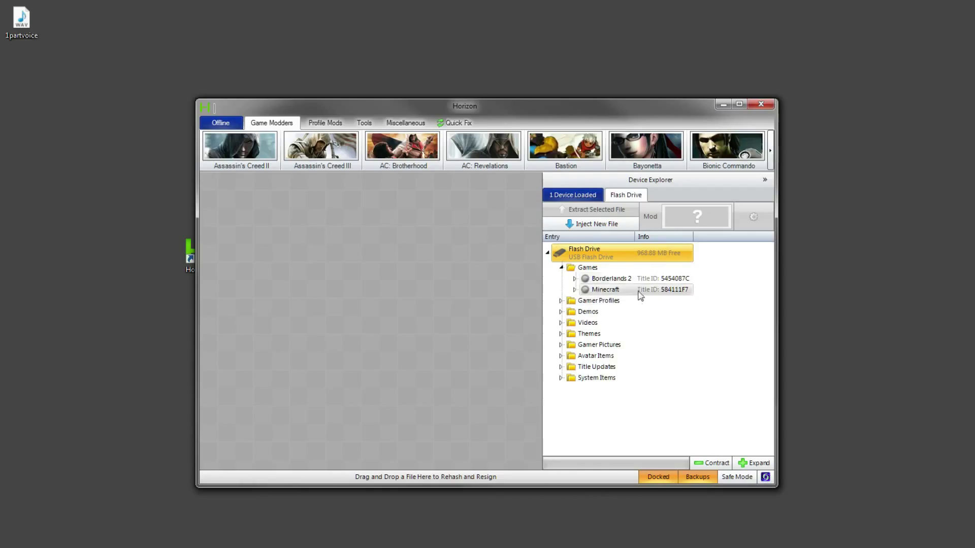
{"action": "left_click", "coordinate": [574, 290]}
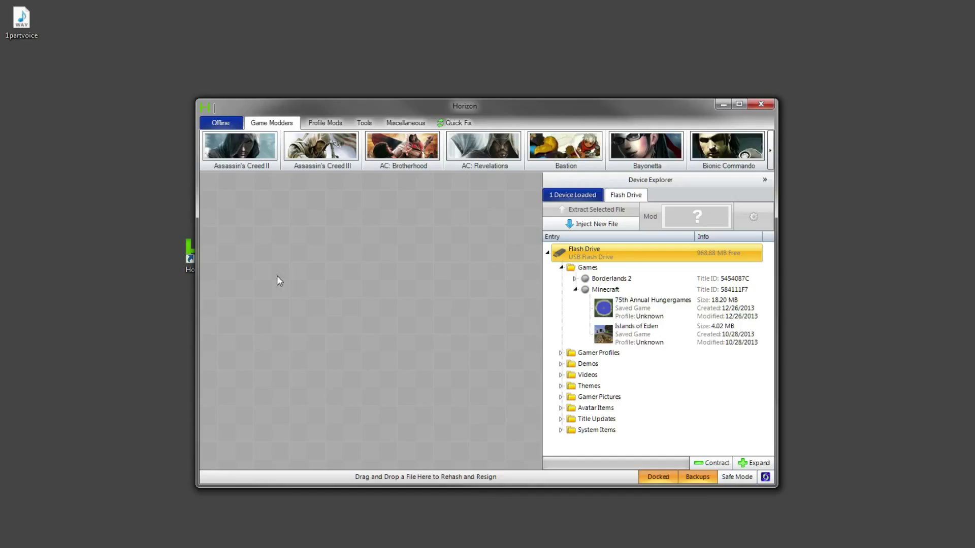
- Extract the "Islands of Eden" save from the flash drive to the desktop and place the file beside the Horizon shortcut
{"action": "left_click", "coordinate": [674, 341]}
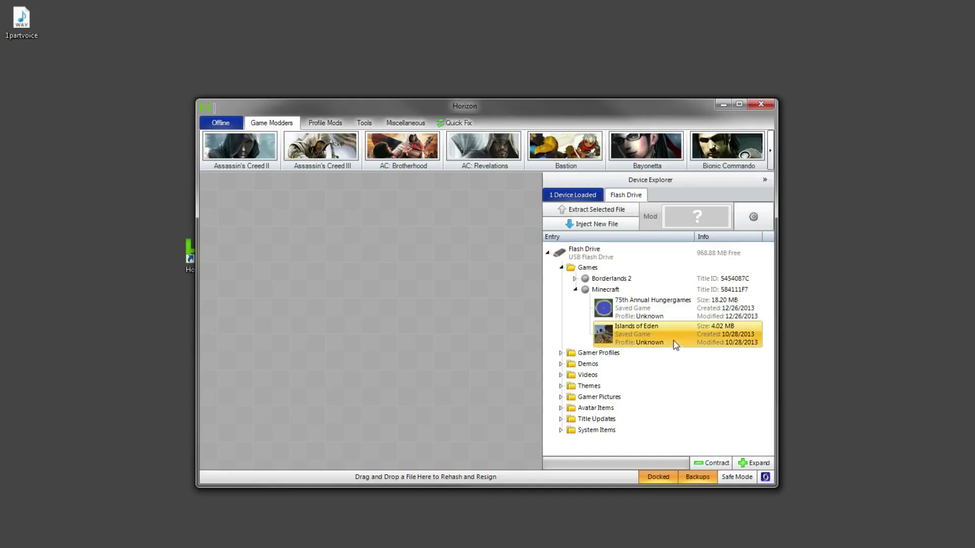
{"action": "left_click_drag", "start_coordinate": [118, 284], "coordinate": [118, 284]}
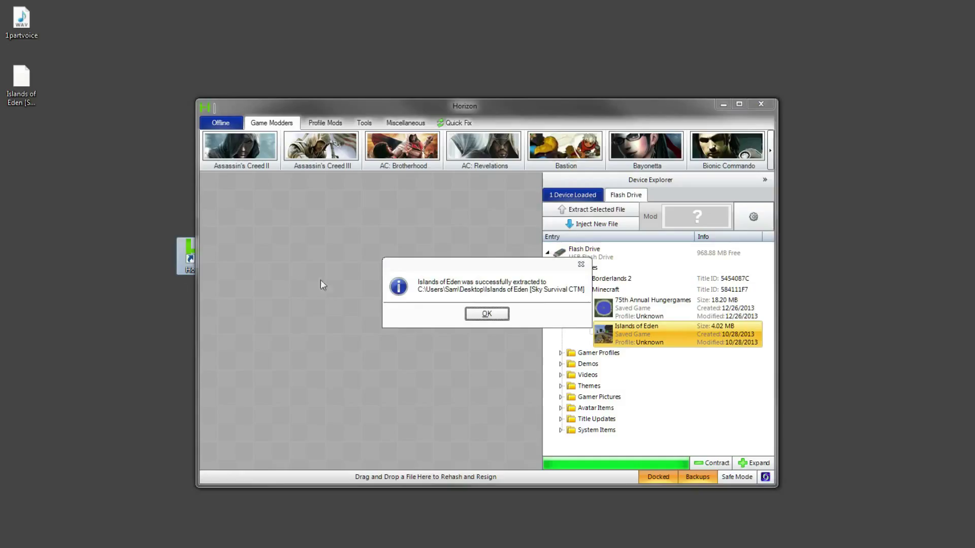
{"action": "left_click", "coordinate": [487, 315]}
{"action": "left_click_drag", "start_coordinate": [22, 88], "coordinate": [111, 275]}
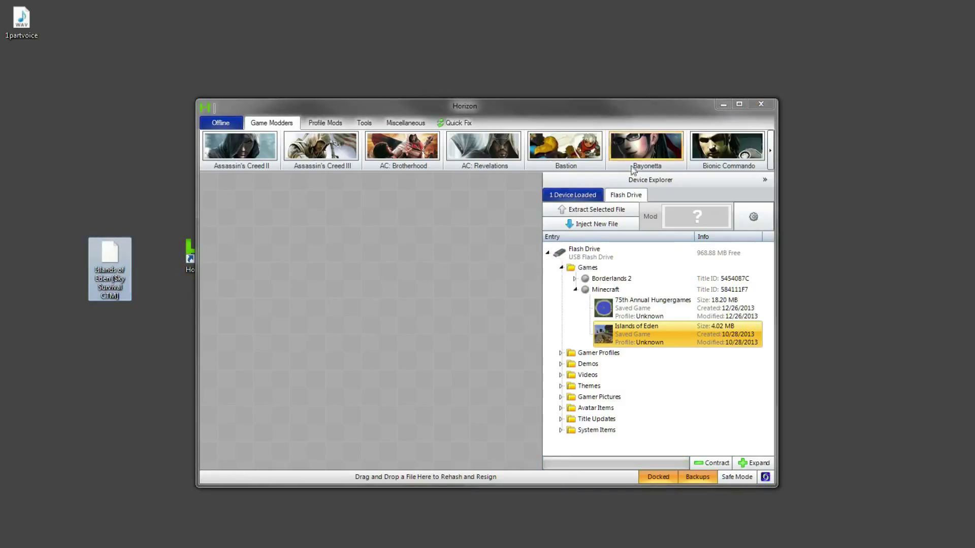